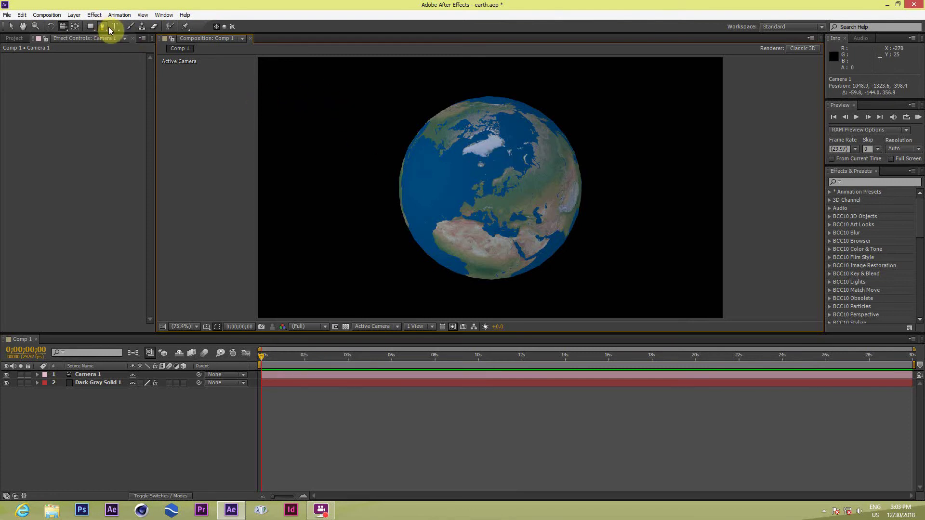
# Create a new 30-second composition with the HDV/HDTV 720 29.97 preset and display the project's items.
pyautogui.click(47, 15)
pyautogui.click(56, 27)
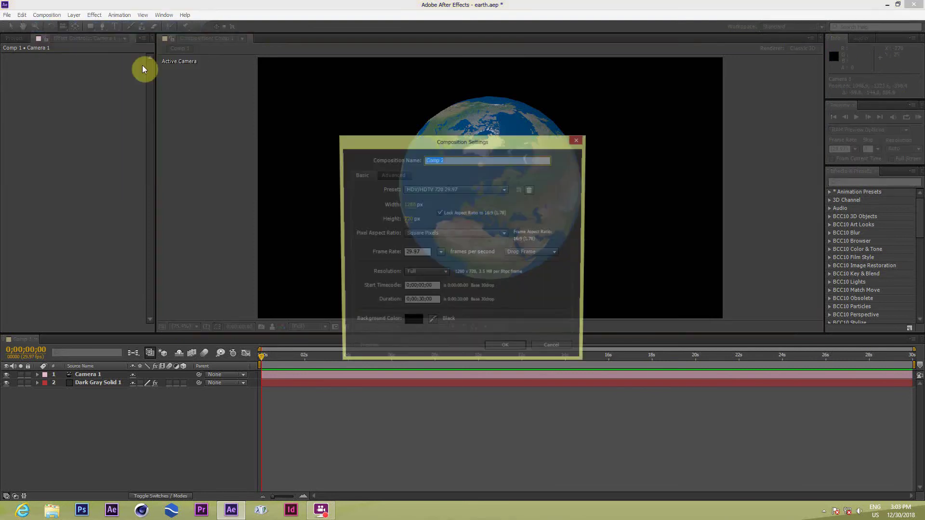
pyautogui.moveTo(498, 148); pyautogui.dragTo(405, 107)
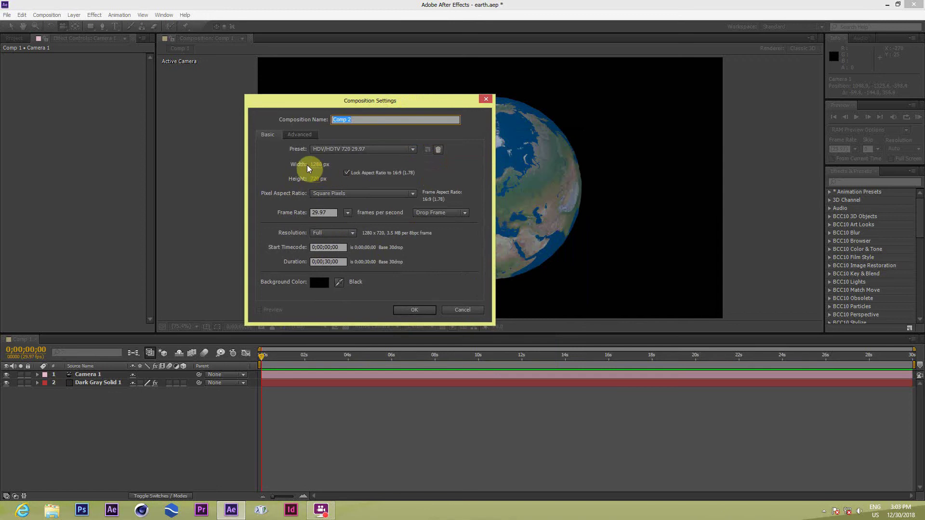
pyautogui.moveTo(350, 100); pyautogui.dragTo(349, 95)
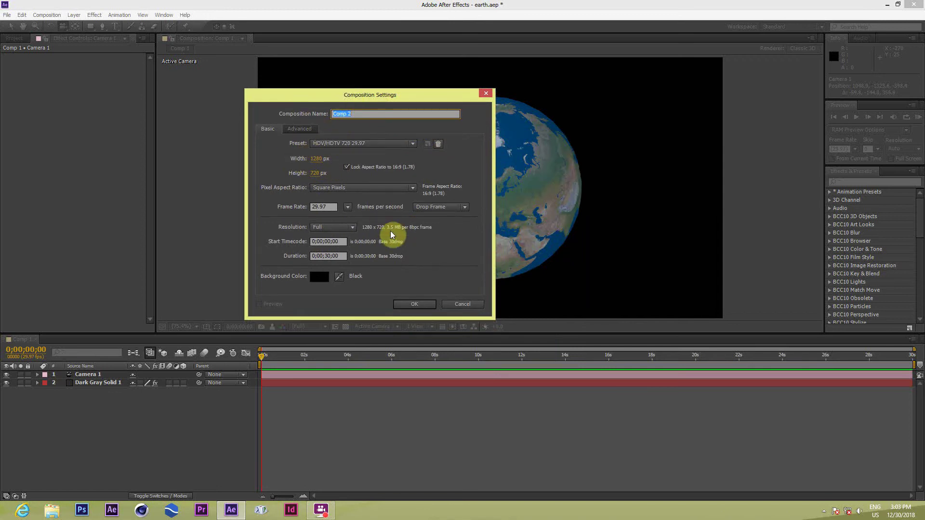
pyautogui.click(426, 303)
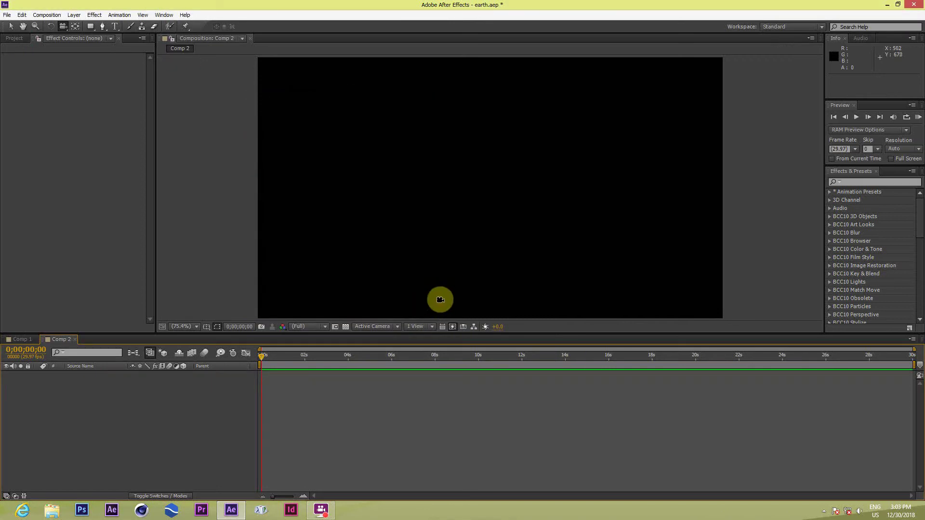
pyautogui.click(16, 38)
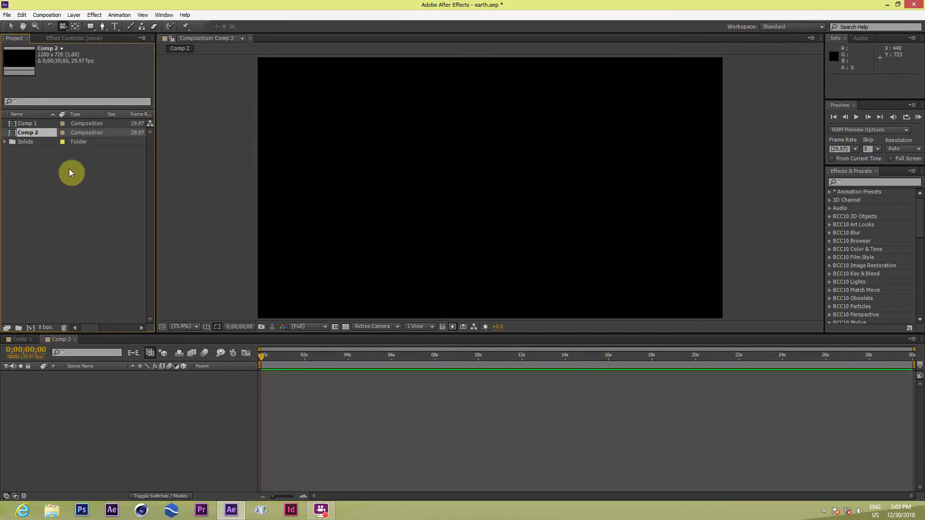
# Add a dark gray 1280 x 720 px solid layer to the new composition.
pyautogui.rightClick(115, 395)
pyautogui.moveTo(135, 302)
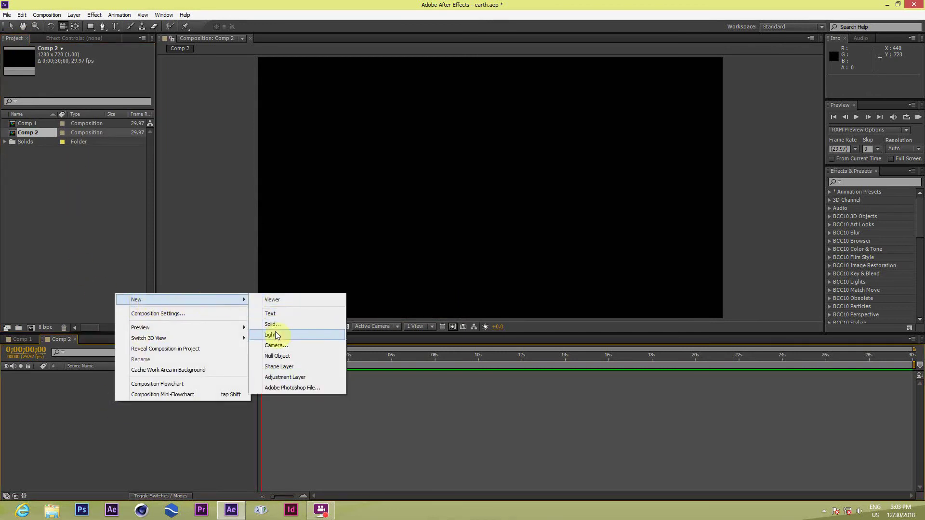
pyautogui.click(271, 324)
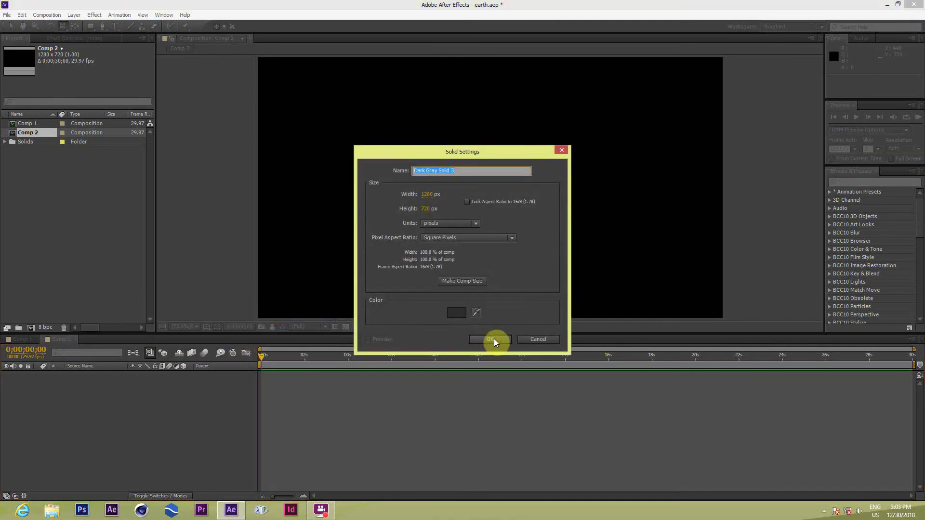
pyautogui.click(491, 339)
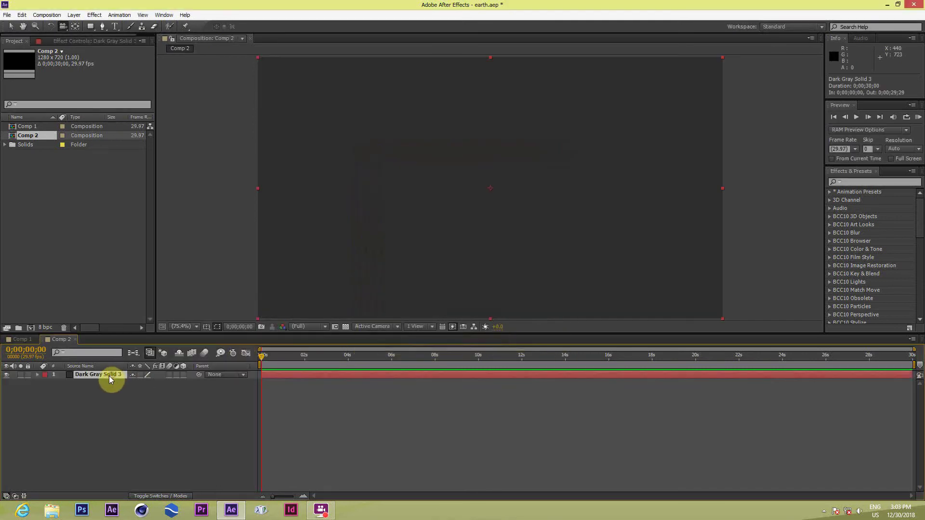
# Apply the Video Copilot Element effect to the solid and open its scene setup.
pyautogui.click(95, 15)
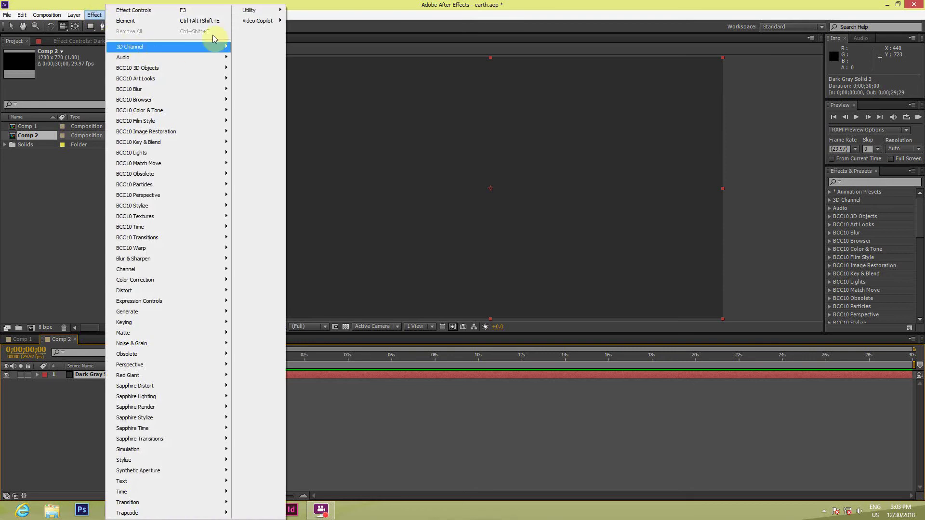
pyautogui.moveTo(269, 22)
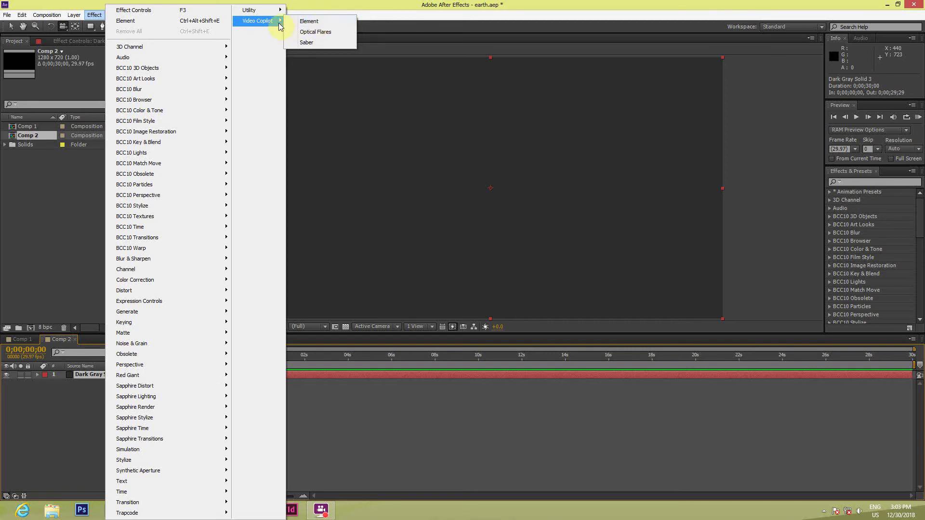
pyautogui.click(314, 22)
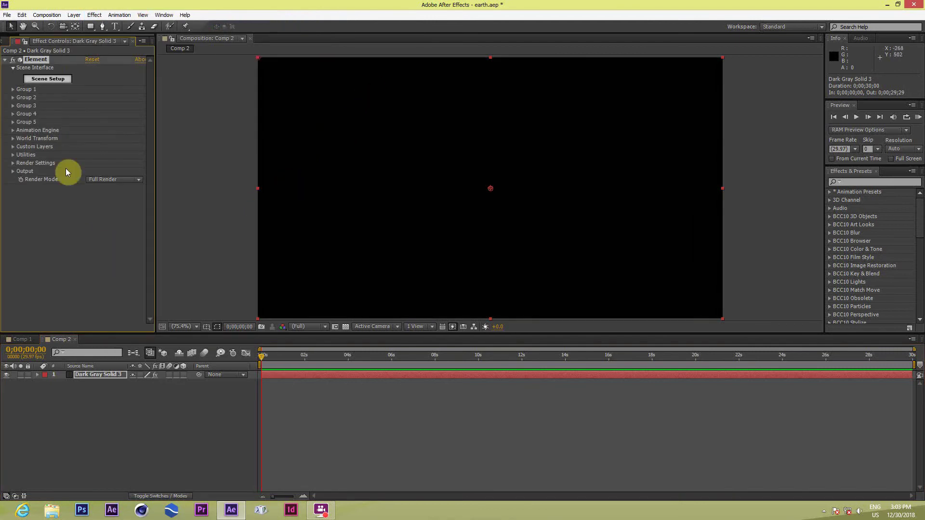
pyautogui.click(65, 80)
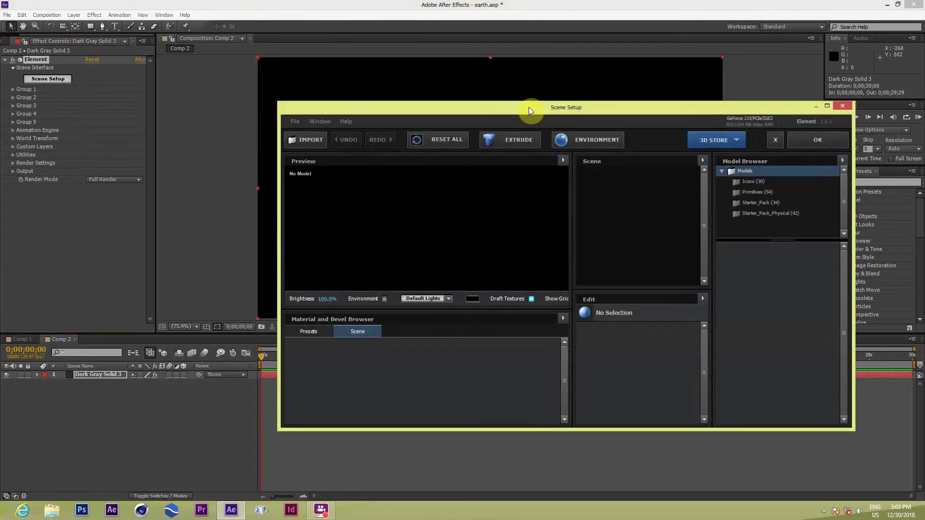
pyautogui.moveTo(562, 108); pyautogui.dragTo(454, 90)
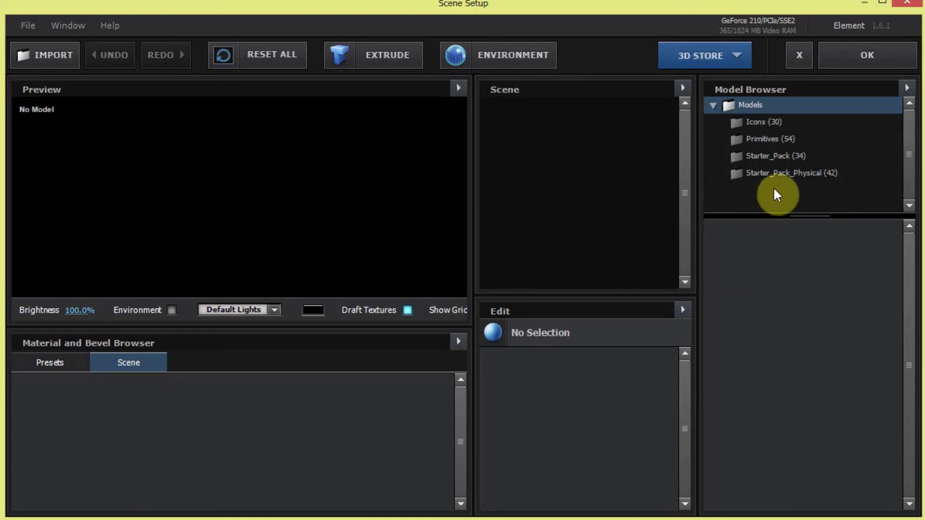
# Add the sphere model from the Primitives collection to the Element scene.
pyautogui.click(777, 141)
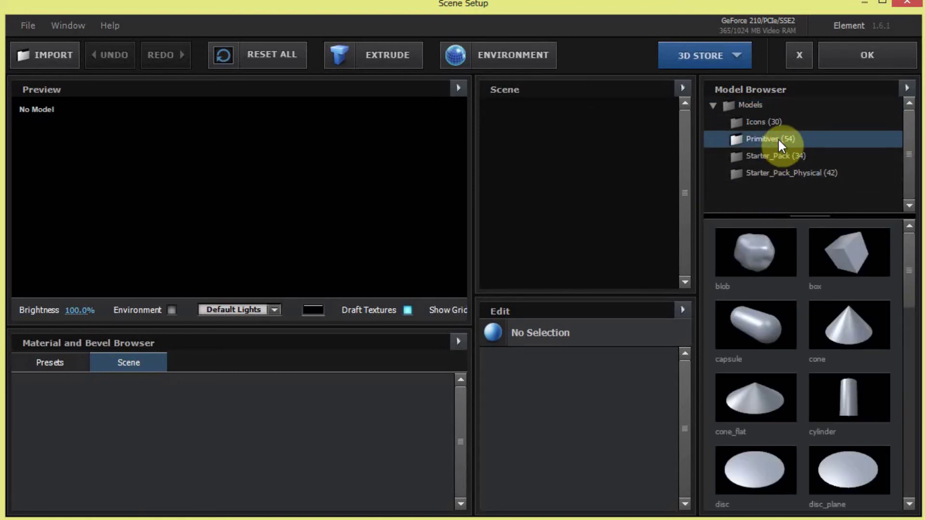
pyautogui.moveTo(907, 271); pyautogui.dragTo(913, 371)
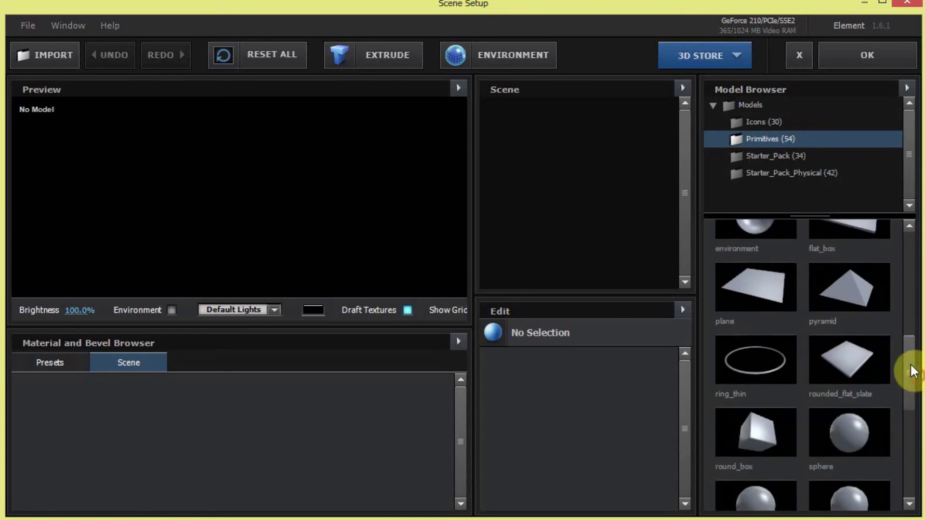
pyautogui.click(852, 432)
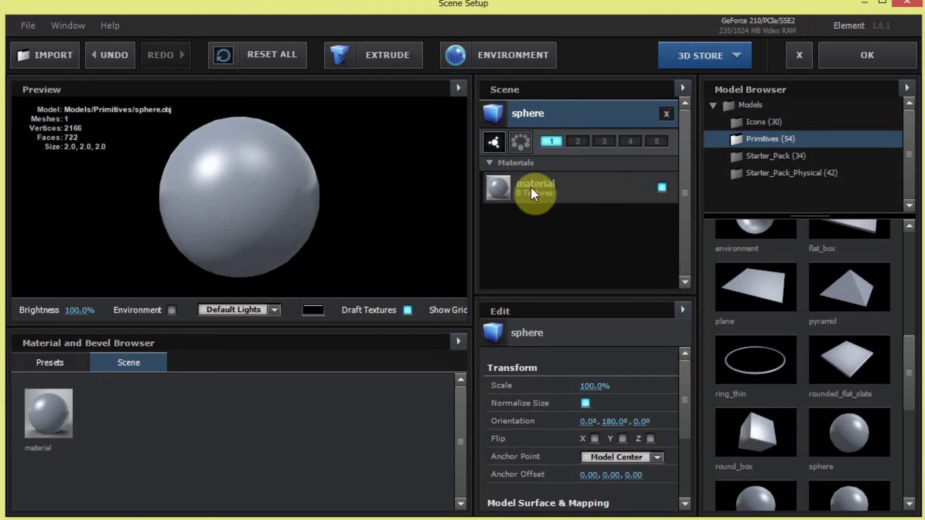
# Load the world map image 1 from the ee folder as the diffuse texture of the sphere's material.
pyautogui.click(550, 186)
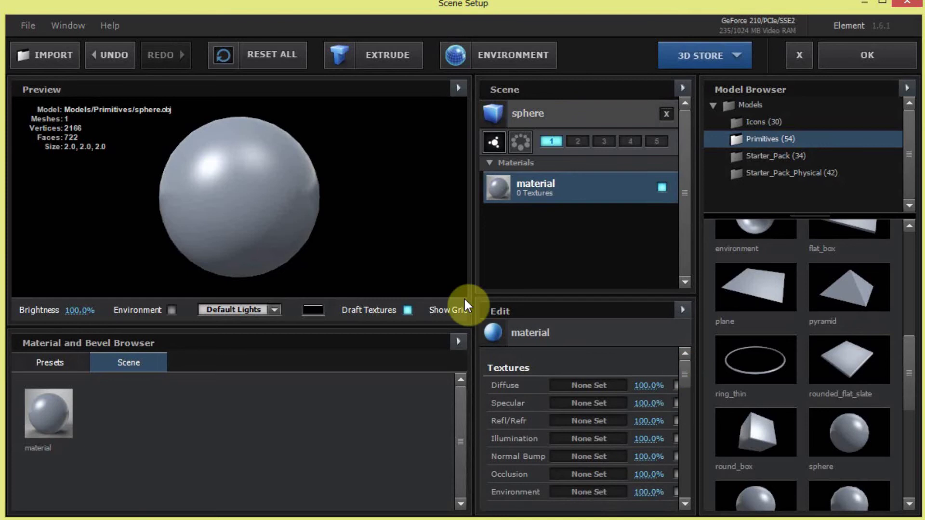
pyautogui.moveTo(688, 366); pyautogui.dragTo(687, 355)
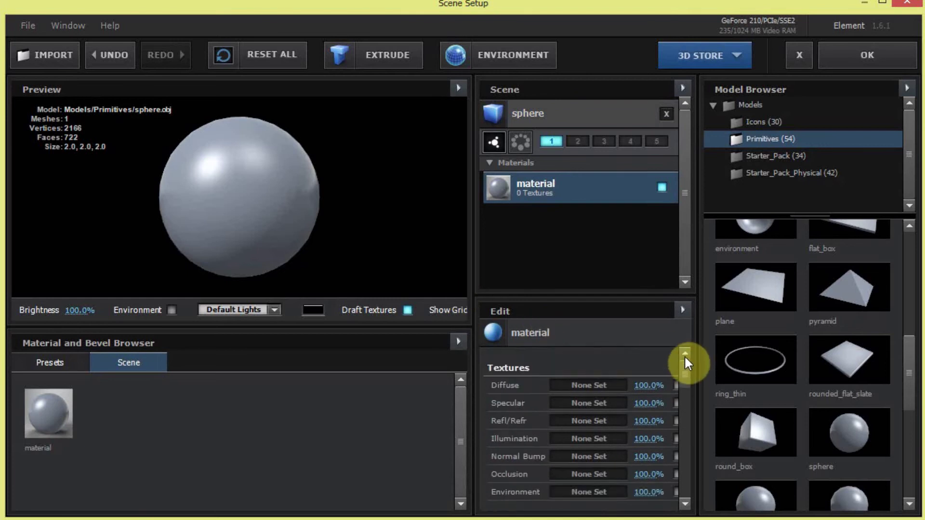
pyautogui.click(598, 385)
pyautogui.moveTo(638, 269); pyautogui.dragTo(639, 257)
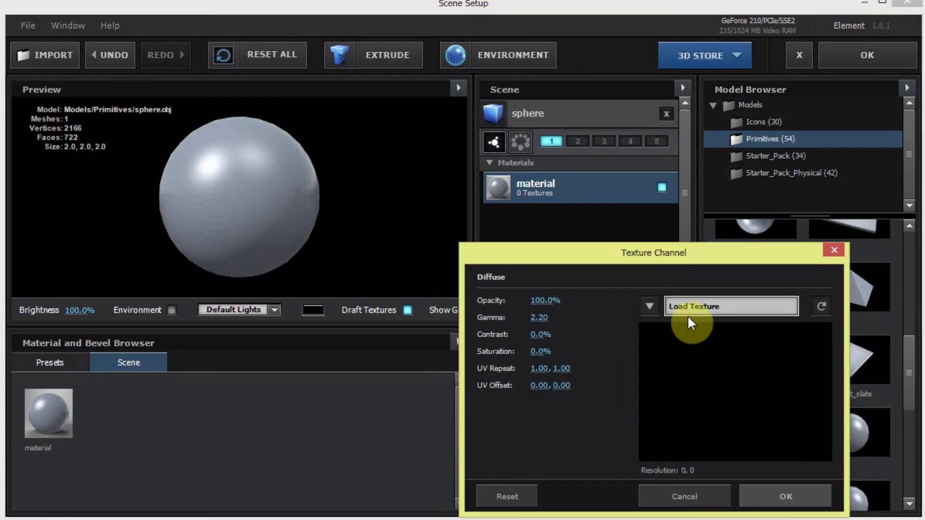
pyautogui.click(720, 308)
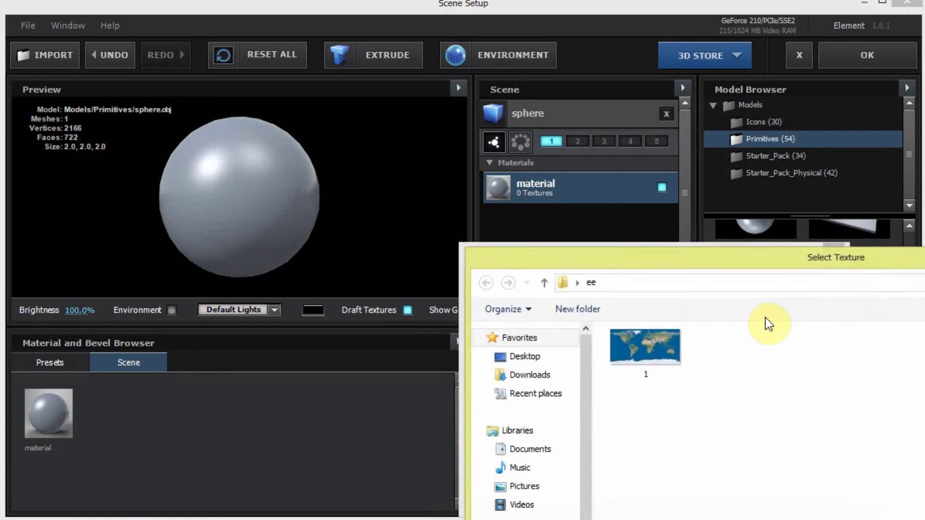
pyautogui.moveTo(823, 206); pyautogui.dragTo(707, 176)
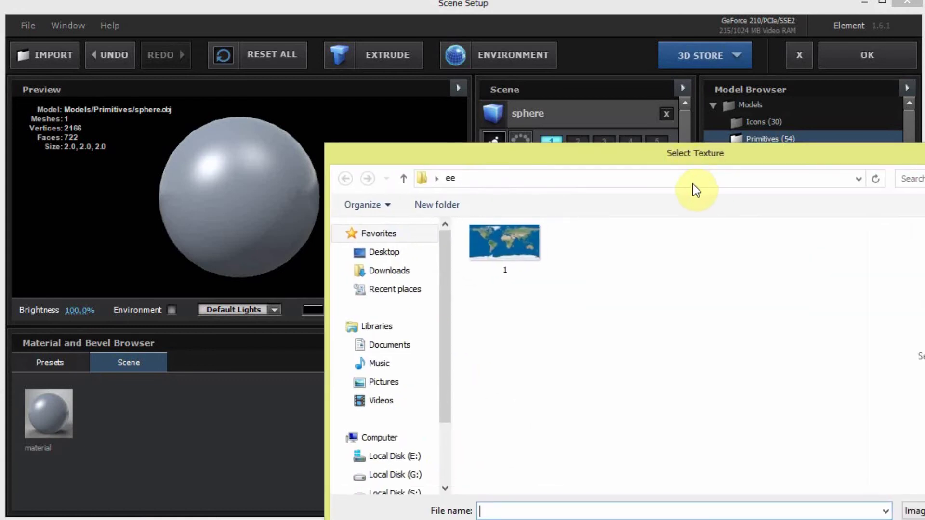
pyautogui.moveTo(565, 158); pyautogui.dragTo(556, 146)
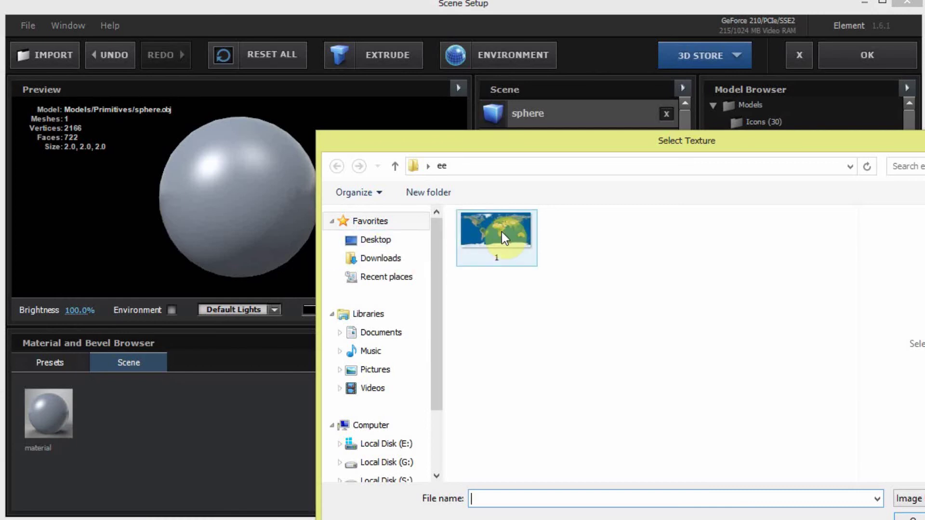
pyautogui.click(502, 234)
pyautogui.click(742, 413)
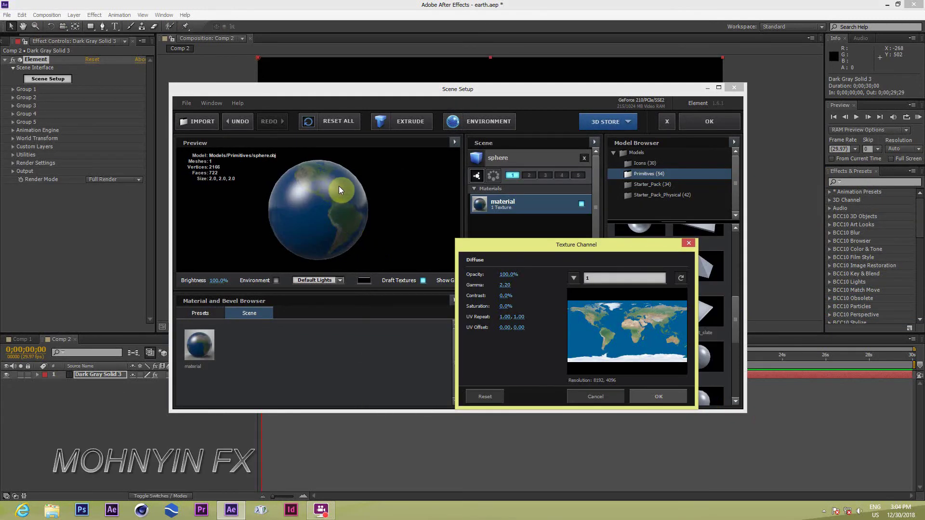
pyautogui.click(658, 396)
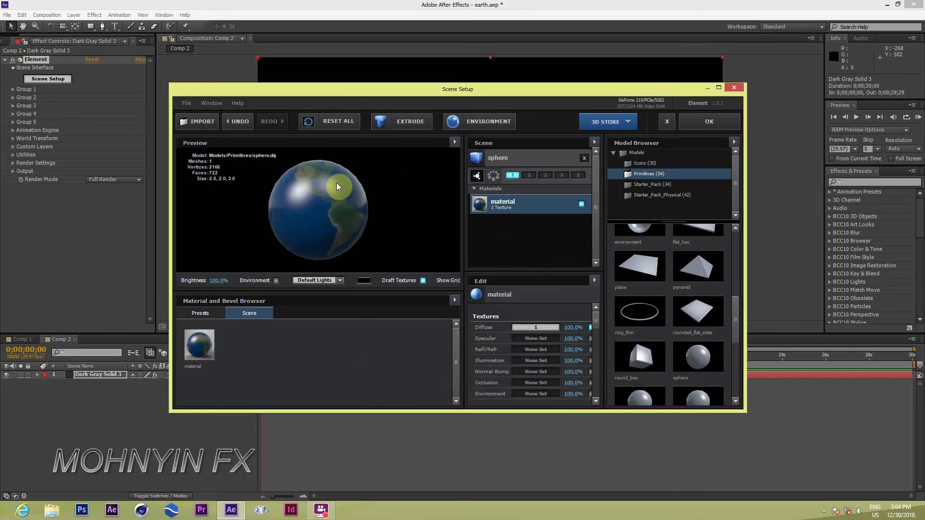
# Set the sphere material's specular to 0.00, shininess to 5.42 and ambient to 2.07, and accept the scene.
pyautogui.moveTo(346, 182); pyautogui.dragTo(316, 205)
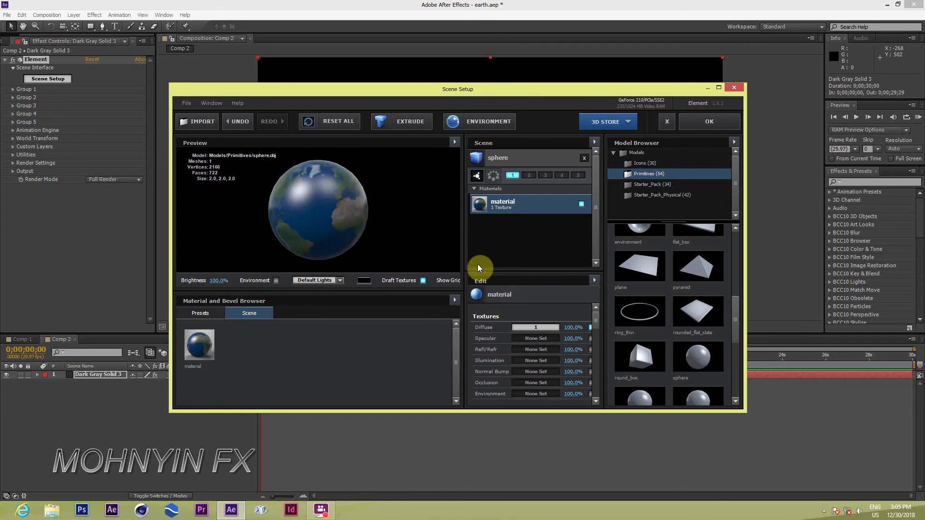
pyautogui.click(302, 358)
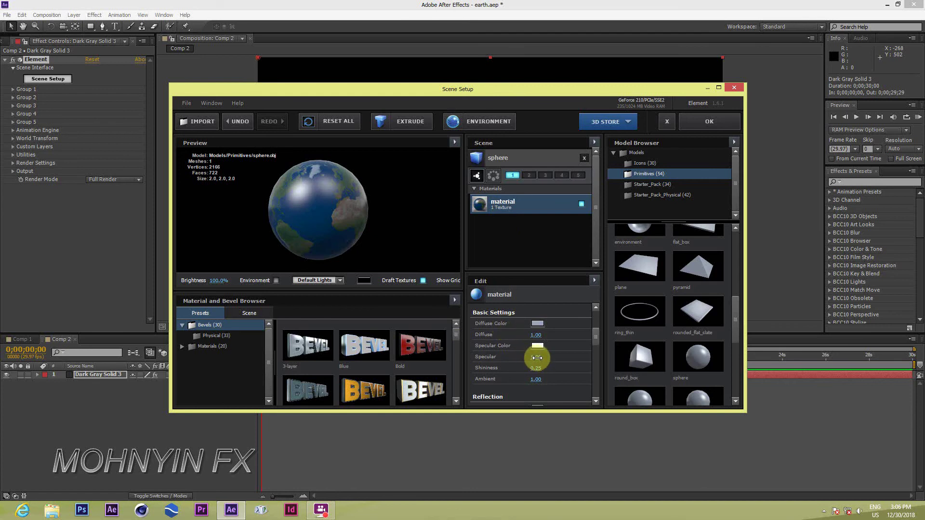
pyautogui.moveTo(536, 358)
pyautogui.mouseDown()
pyautogui.moveTo(449, 370)
pyautogui.moveTo(514, 369)
pyautogui.moveTo(530, 359)
pyautogui.mouseUp()
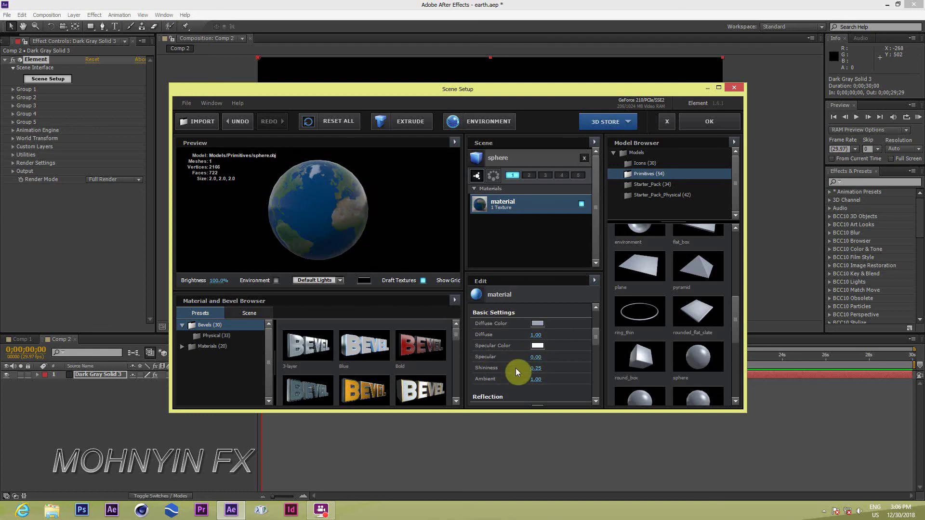
pyautogui.moveTo(516, 368); pyautogui.dragTo(597, 339)
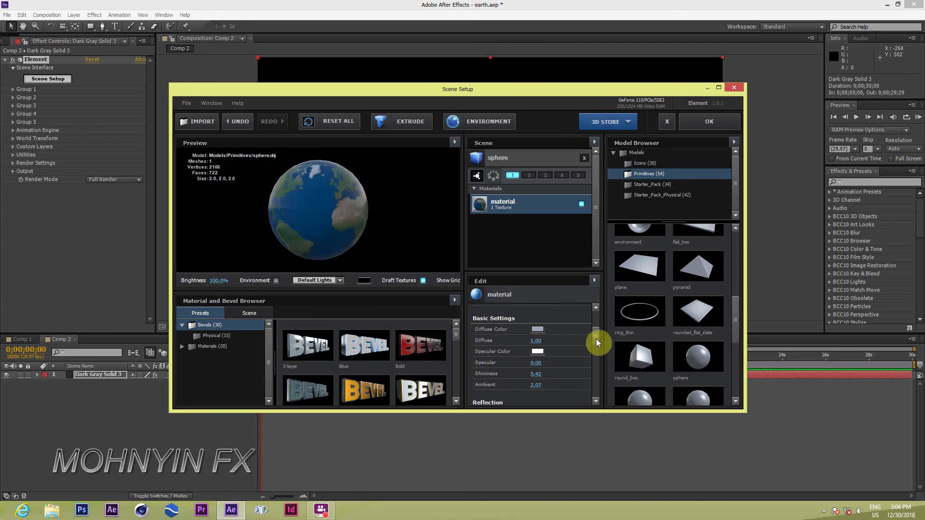
pyautogui.click(717, 121)
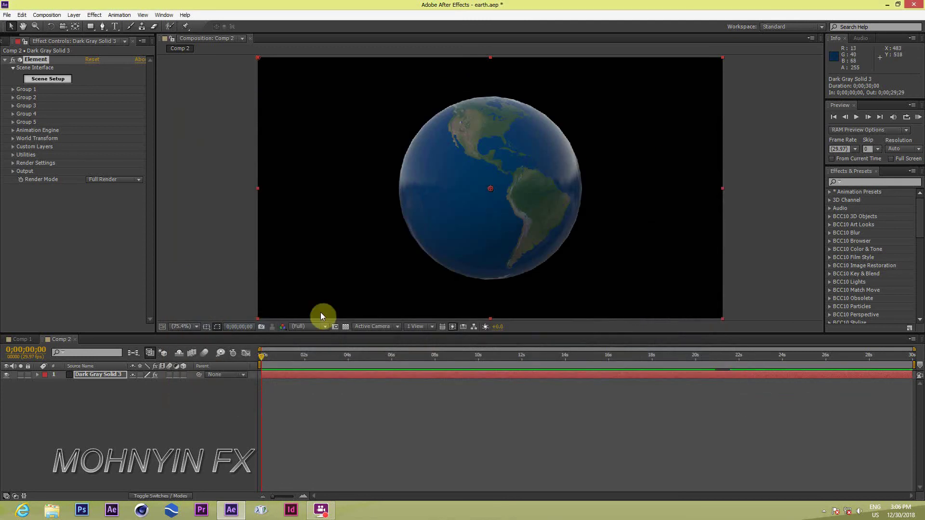
# Rotate the Group 1 globe in the Particle Replicator to X rotation 1x+29.0° and Y rotation 0x+179.0°.
pyautogui.click(173, 428)
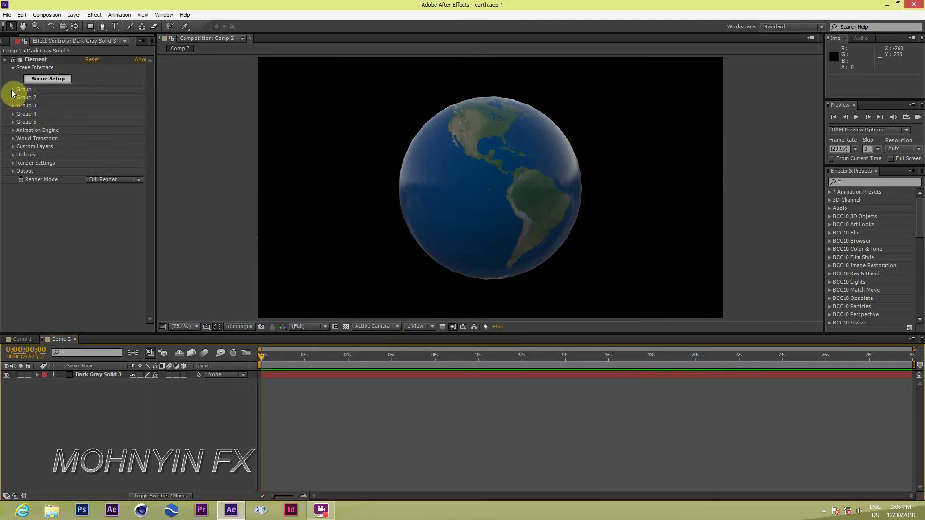
pyautogui.click(13, 91)
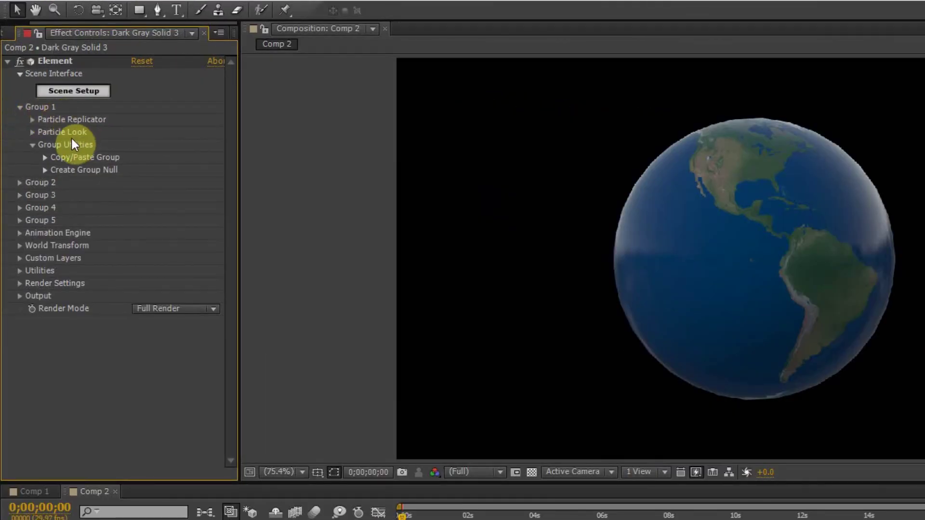
pyautogui.click(32, 119)
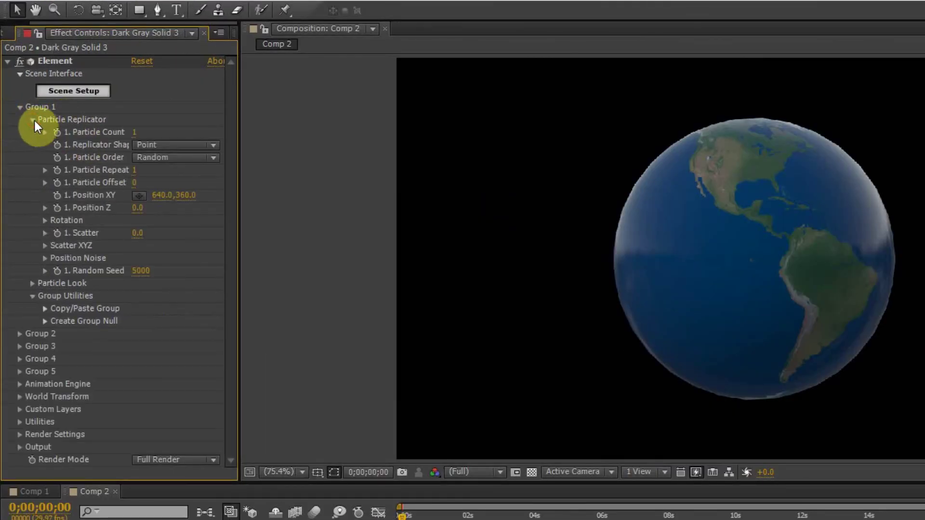
pyautogui.click(45, 221)
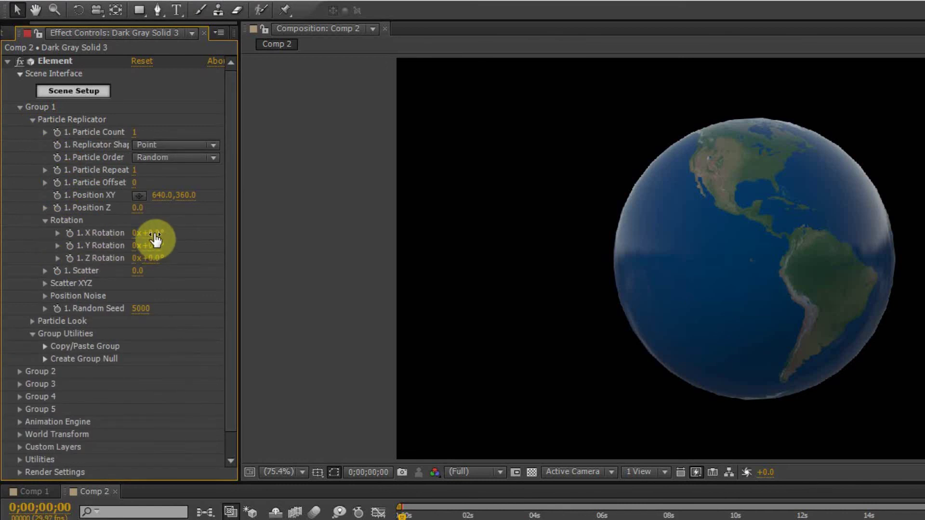
pyautogui.moveTo(147, 233); pyautogui.dragTo(463, 261)
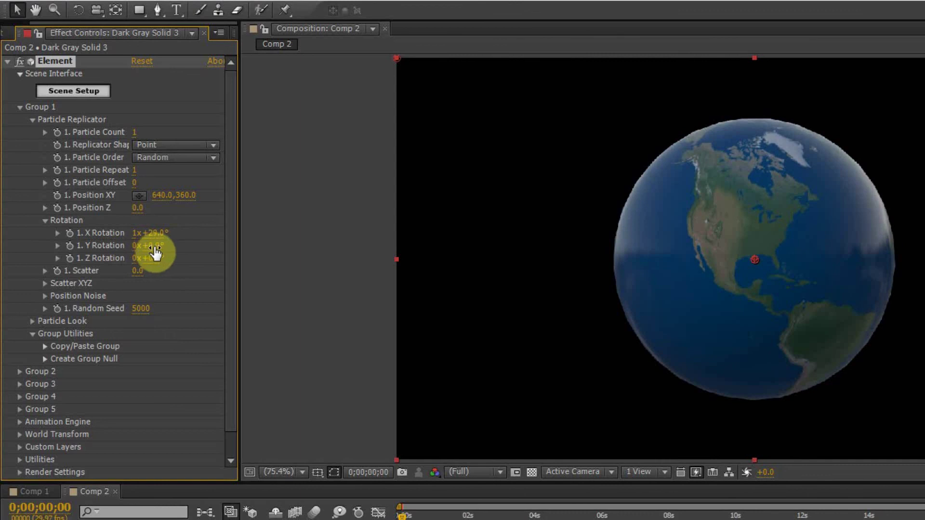
pyautogui.moveTo(153, 248); pyautogui.dragTo(291, 248)
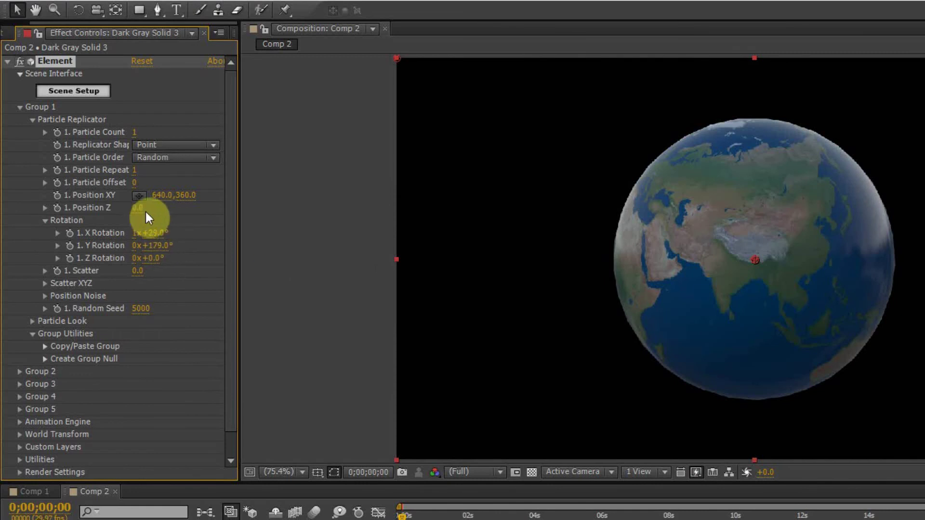
# Set the Group 1 globe's Z rotation in the Particle Replicator to 0x+9.0°.
pyautogui.moveTo(153, 260)
pyautogui.mouseDown()
pyautogui.moveTo(188, 260)
pyautogui.moveTo(158, 258)
pyautogui.mouseUp()
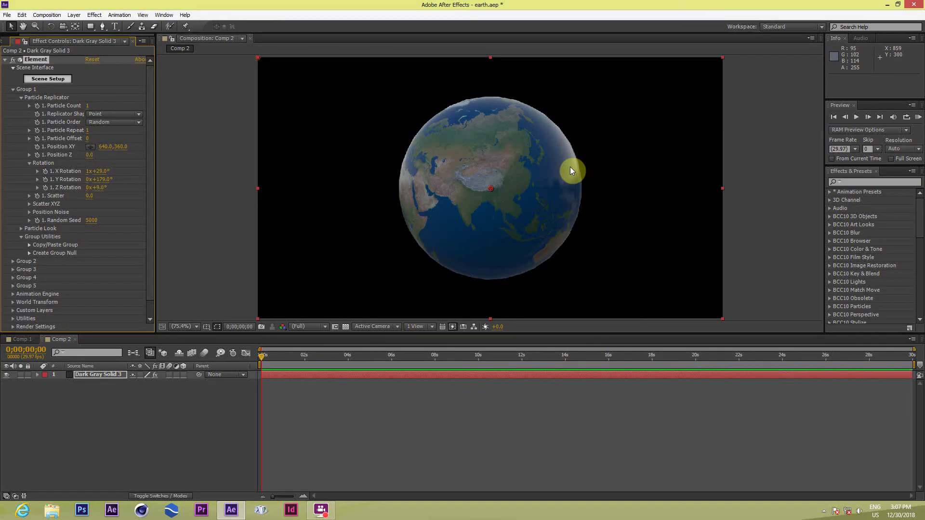
# Add a two-node 50mm camera named Camera 1 to Comp 2 and orbit it to bring Africa and Arabia towards the globe's centre.
pyautogui.click(95, 407)
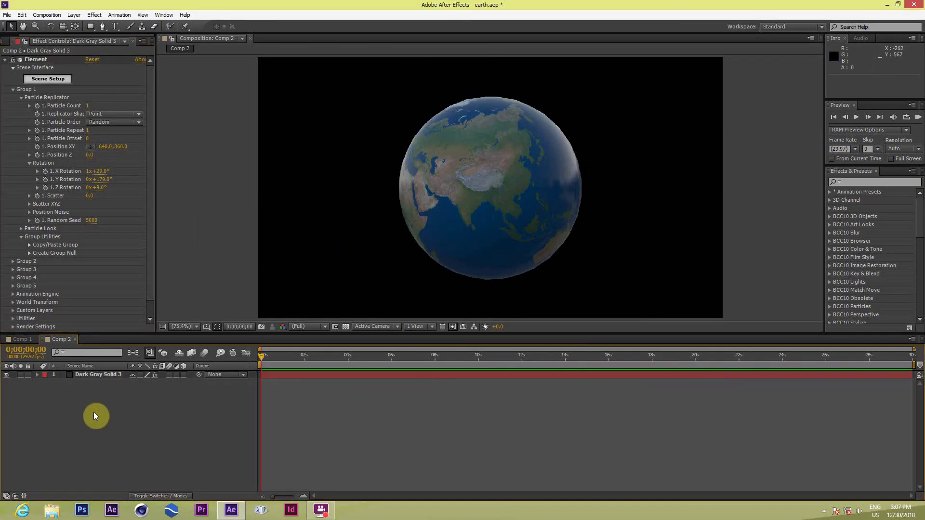
pyautogui.rightClick(136, 410)
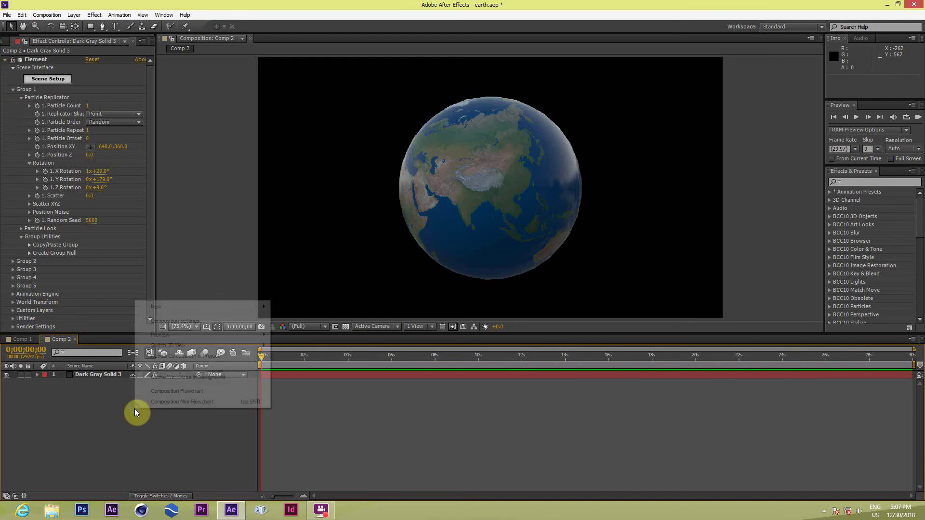
pyautogui.moveTo(160, 306)
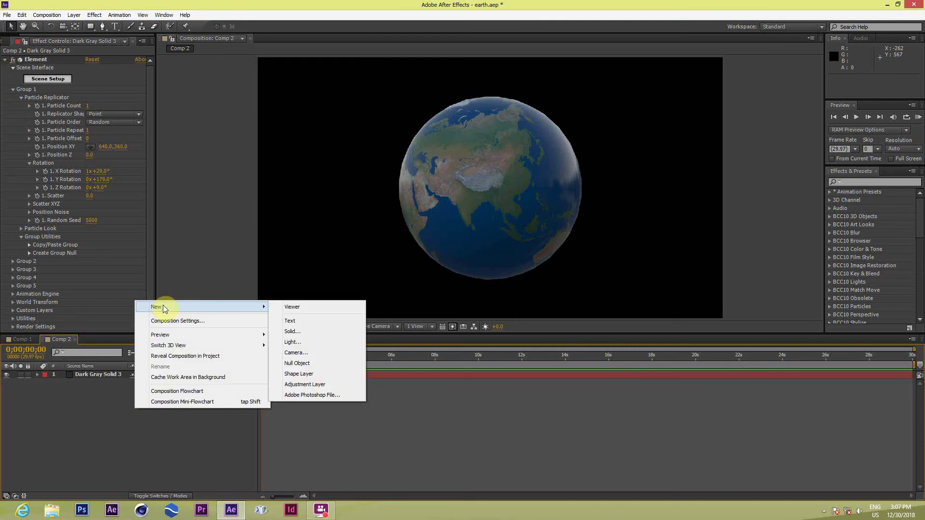
pyautogui.click(305, 354)
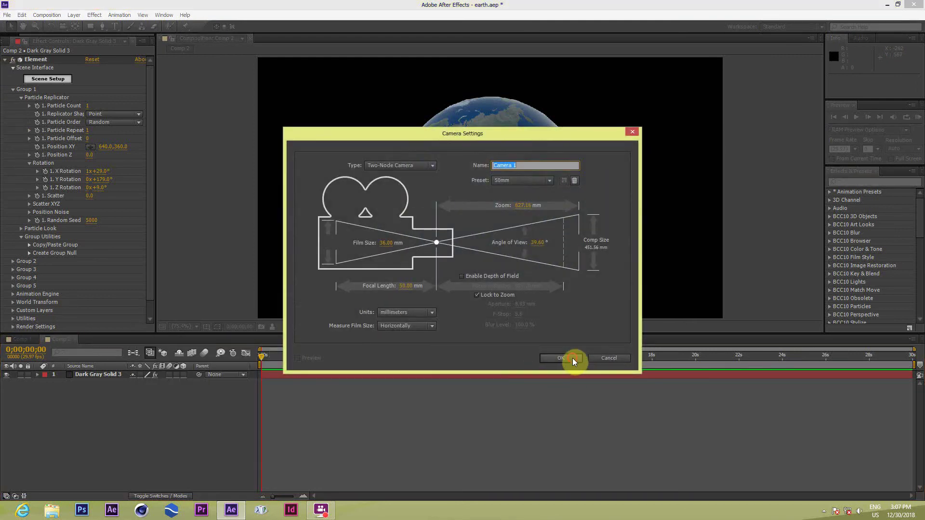
pyautogui.click(574, 360)
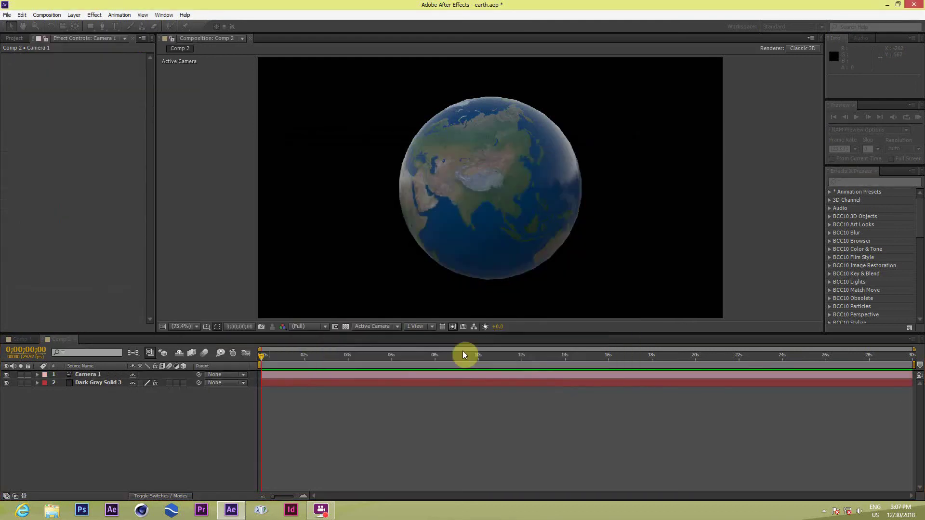
pyautogui.click(63, 30)
pyautogui.moveTo(468, 193); pyautogui.dragTo(477, 212)
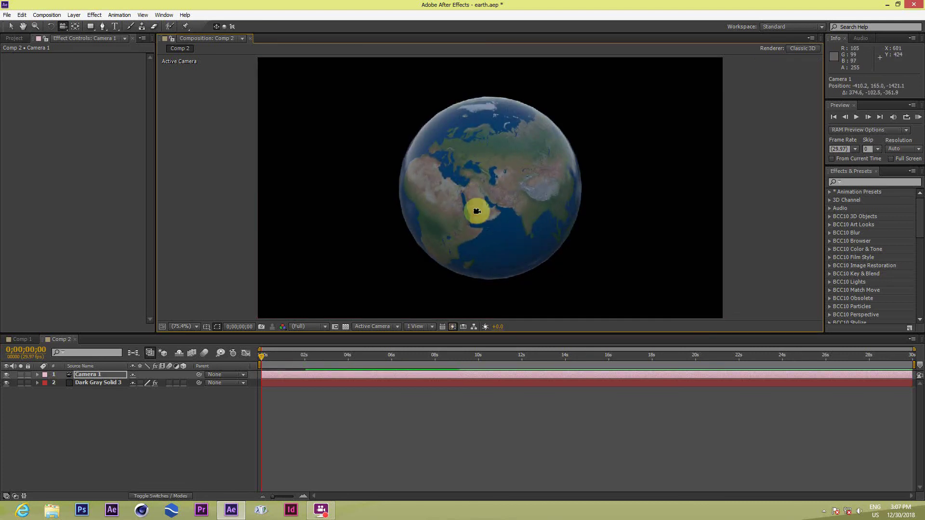